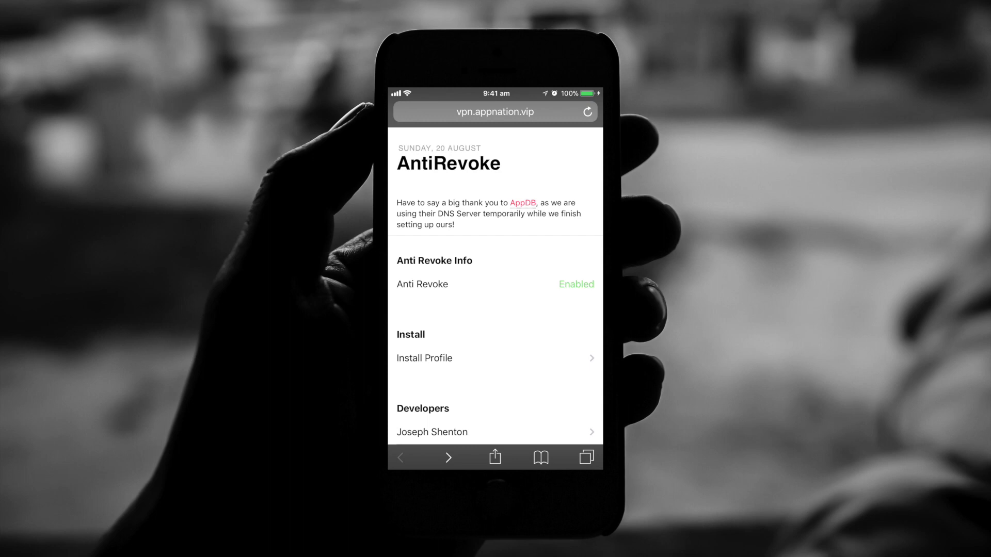
scroll(496, 309, down, 2)
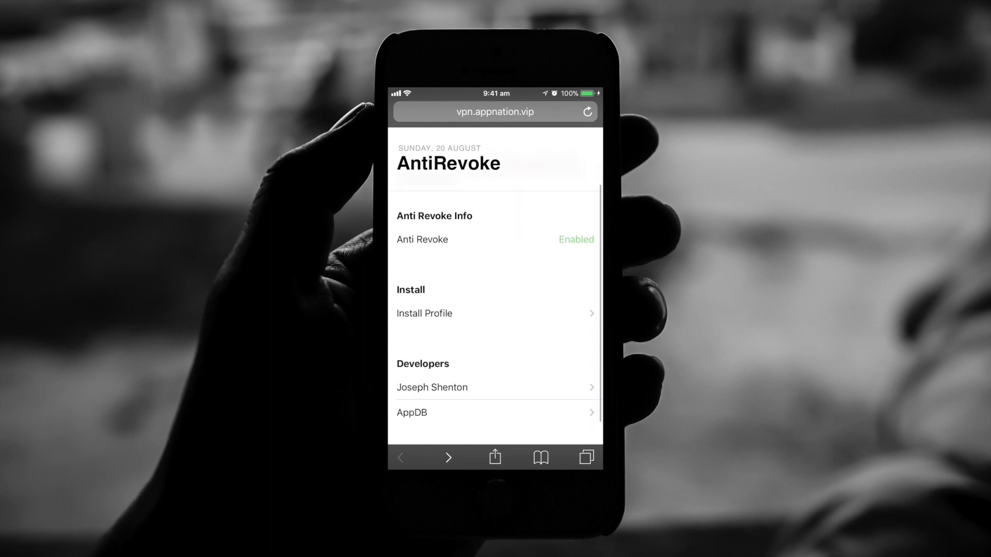
- Allow the Anti Revoke profile download and begin its installation in Settings
click(424, 313)
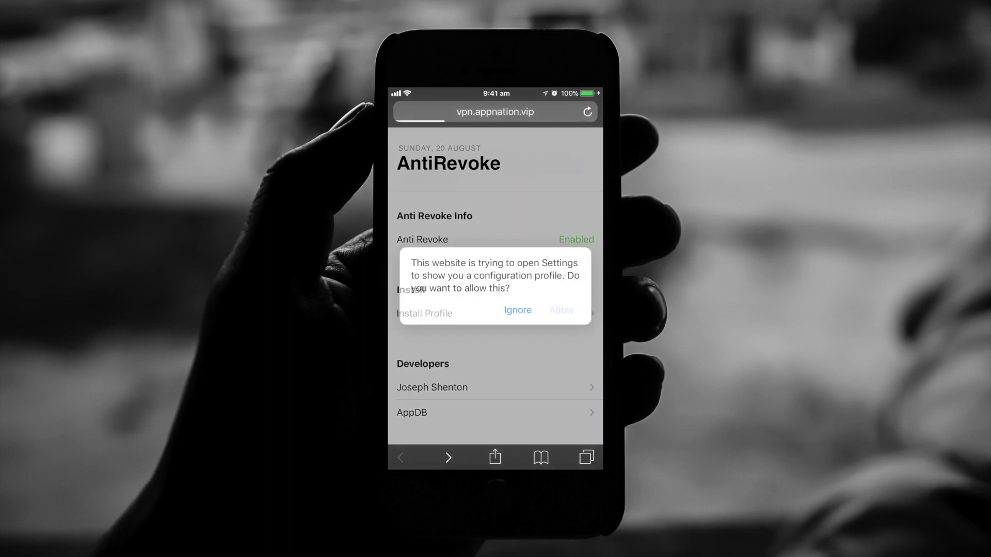
click(564, 310)
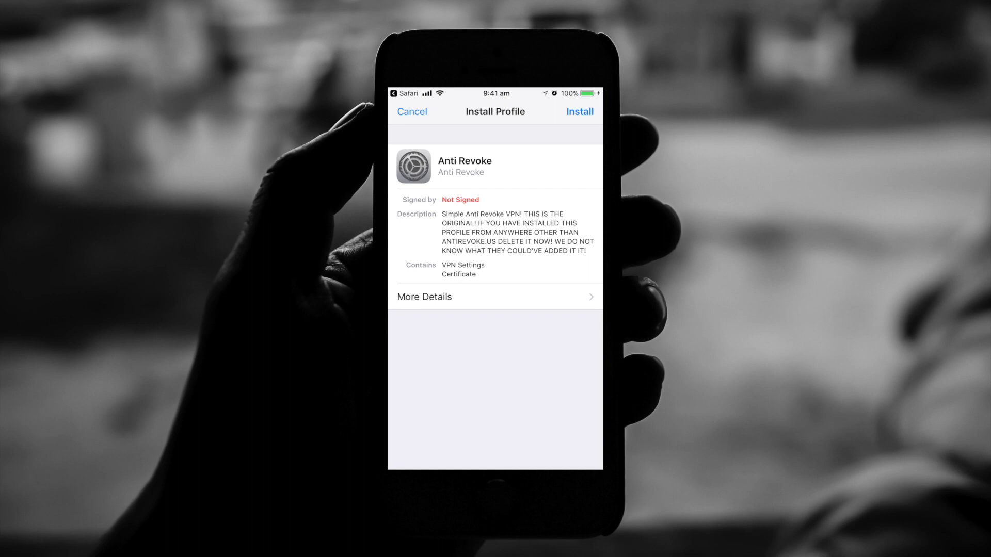
click(580, 112)
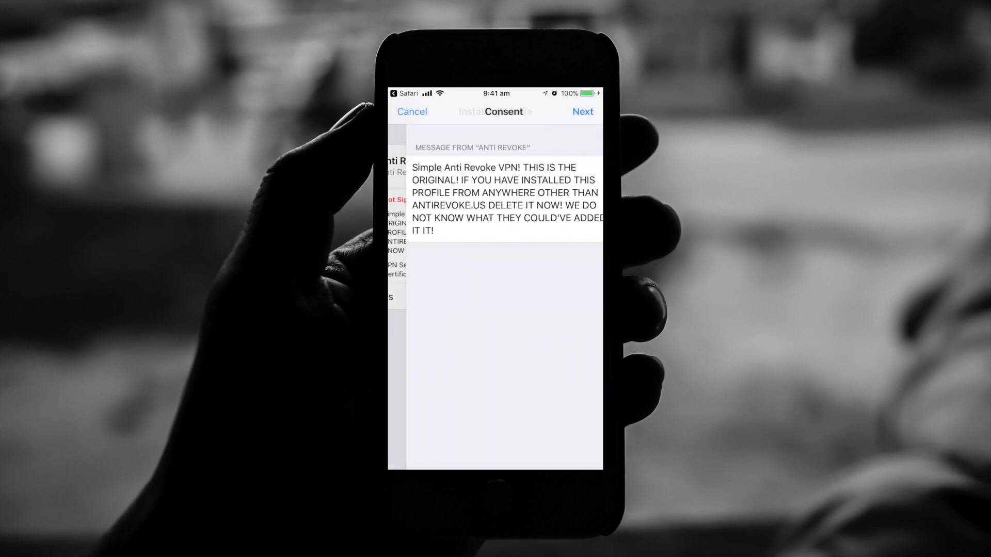
click(583, 111)
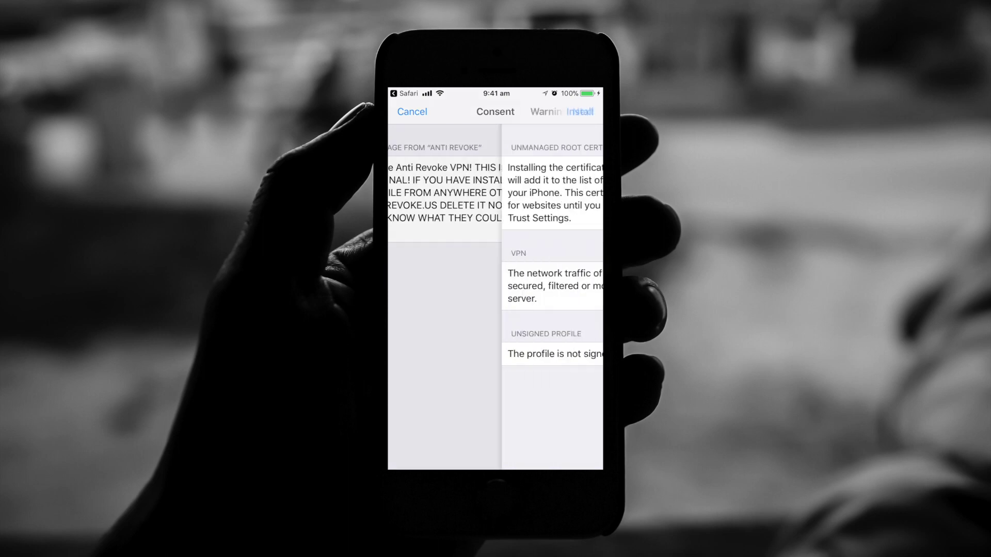
- Accept the certificate and VPN warnings, confirm the unsigned install, and return to Safari
click(580, 111)
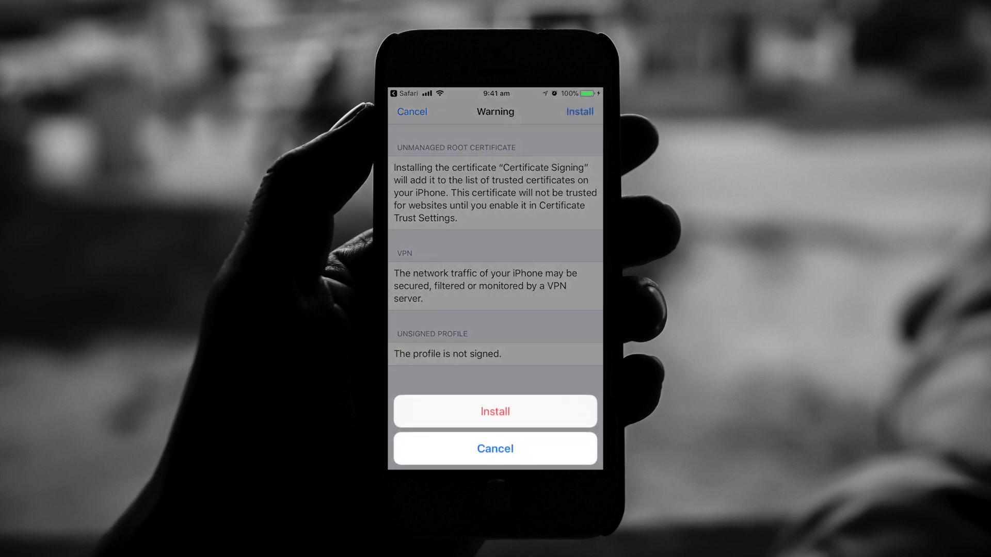
click(495, 411)
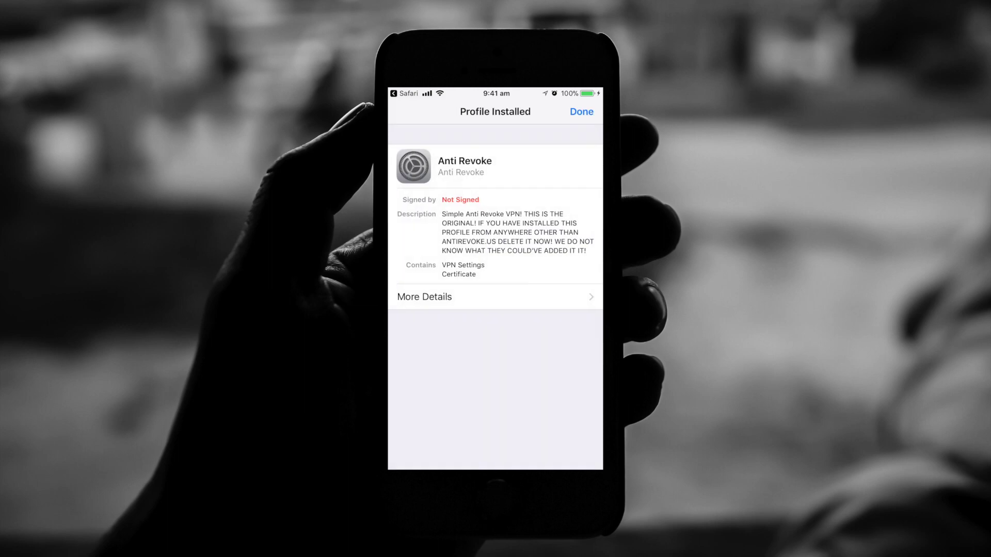
click(582, 112)
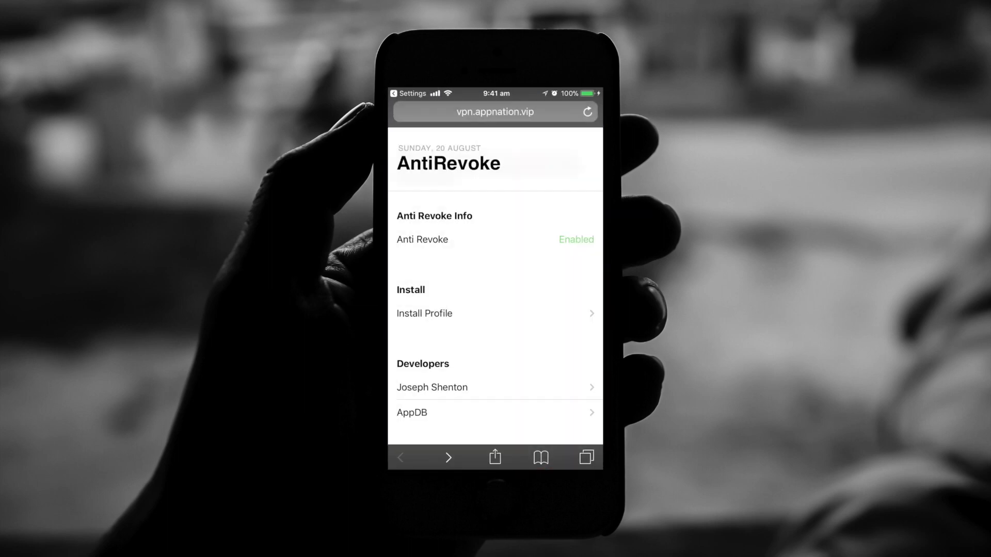